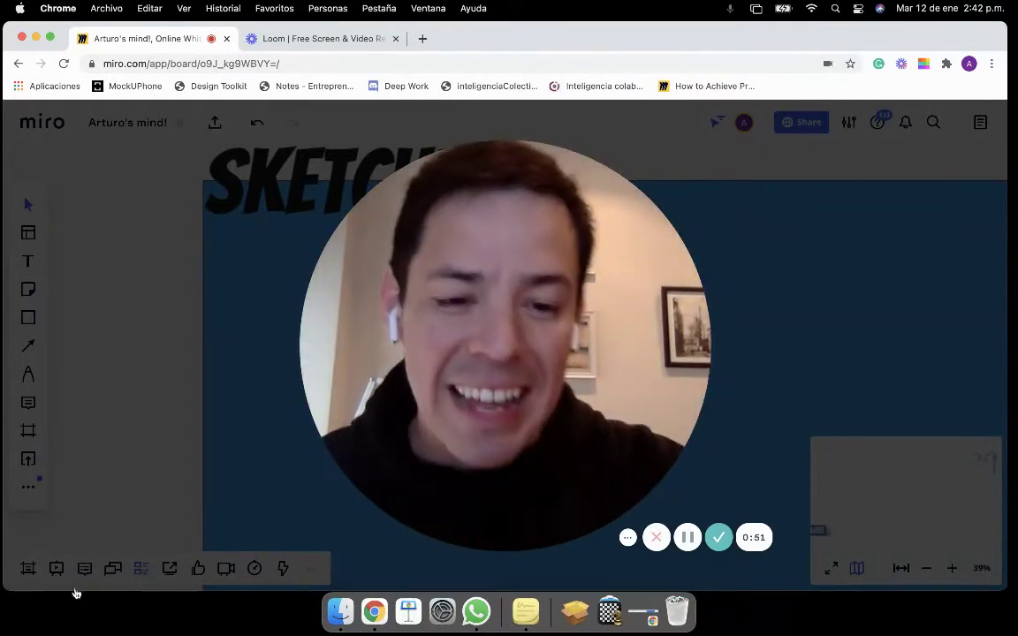
Place the sketch photo, then preview the phone screenshot in Finder's Quick Look and close it
{"action": "mouse_move", "coordinate": [530, 473]}
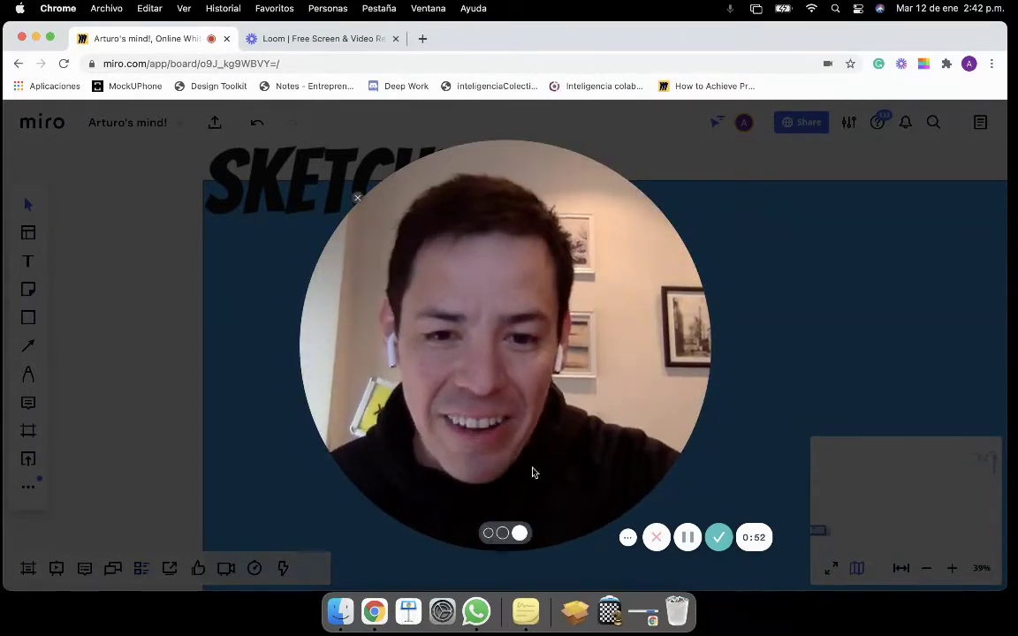
{"action": "left_click", "coordinate": [502, 535]}
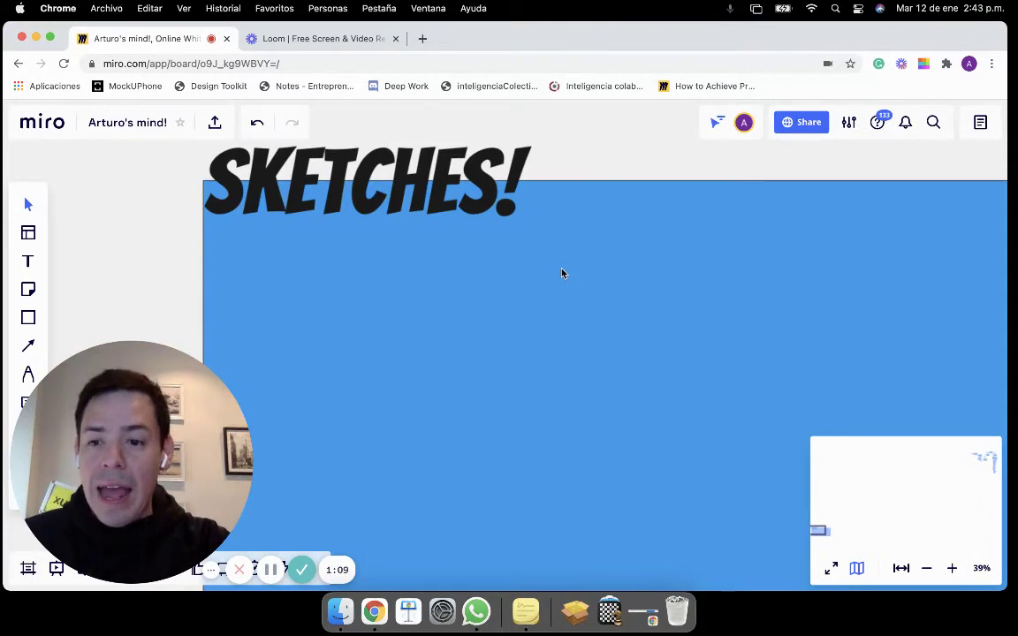
{"action": "key", "text": "super+Tab"}
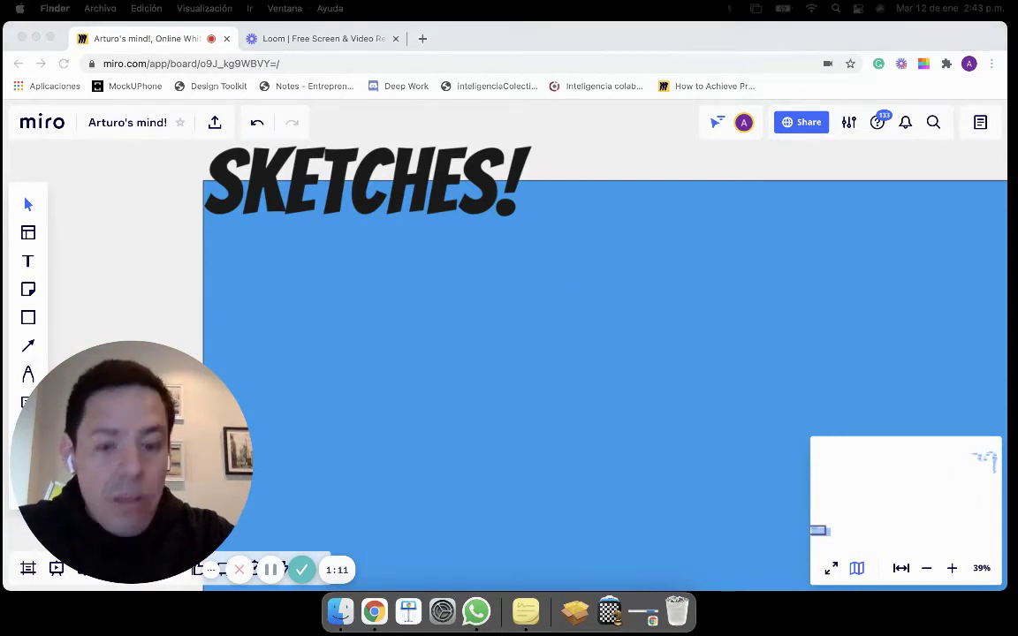
{"action": "key", "text": "space"}
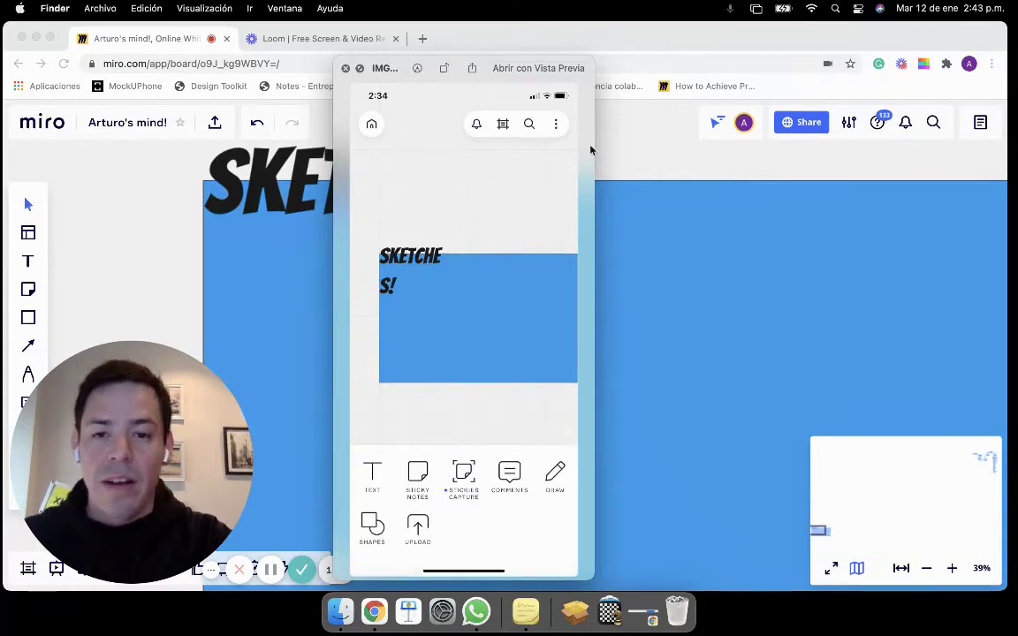
{"action": "key", "text": "space"}
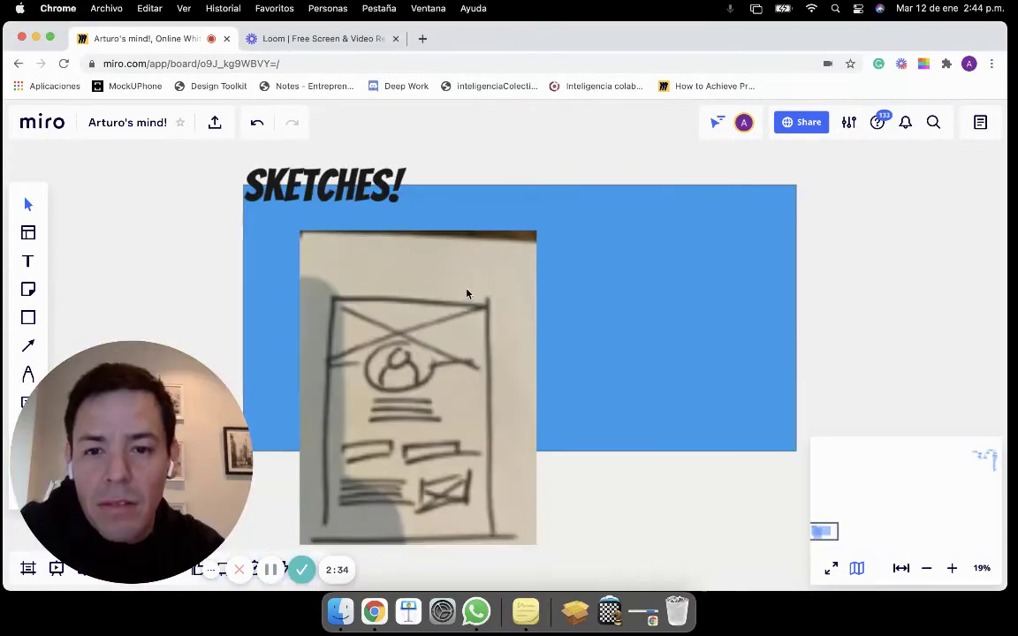
Crop the sketch photo's blank top, right and left edges down to the drawn page
{"action": "left_click", "coordinate": [466, 265]}
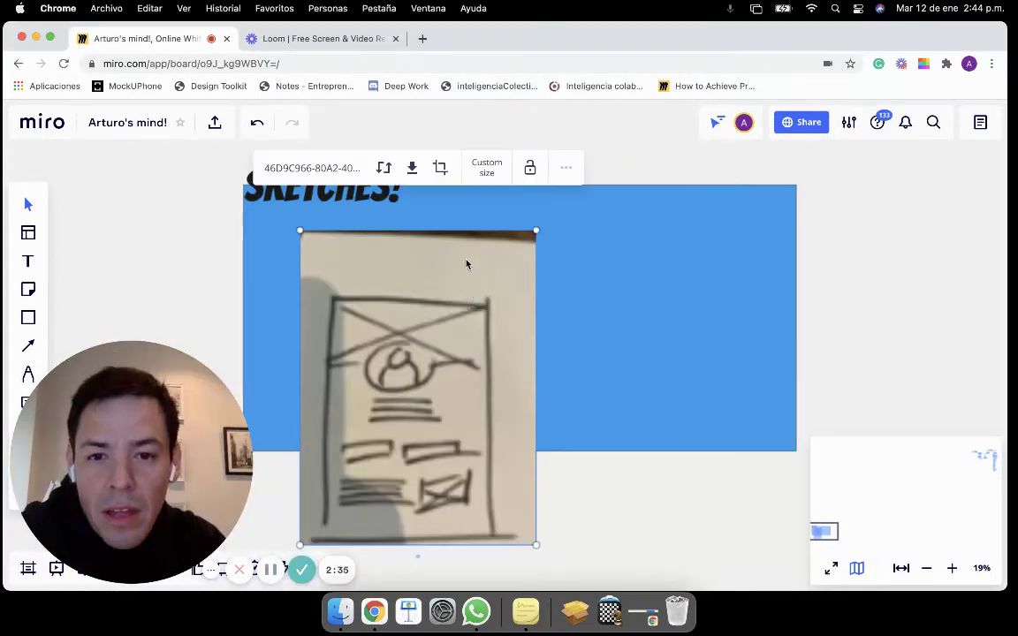
{"action": "left_click", "coordinate": [440, 168]}
{"action": "left_click_drag", "start_coordinate": [415, 230], "coordinate": [413, 290]}
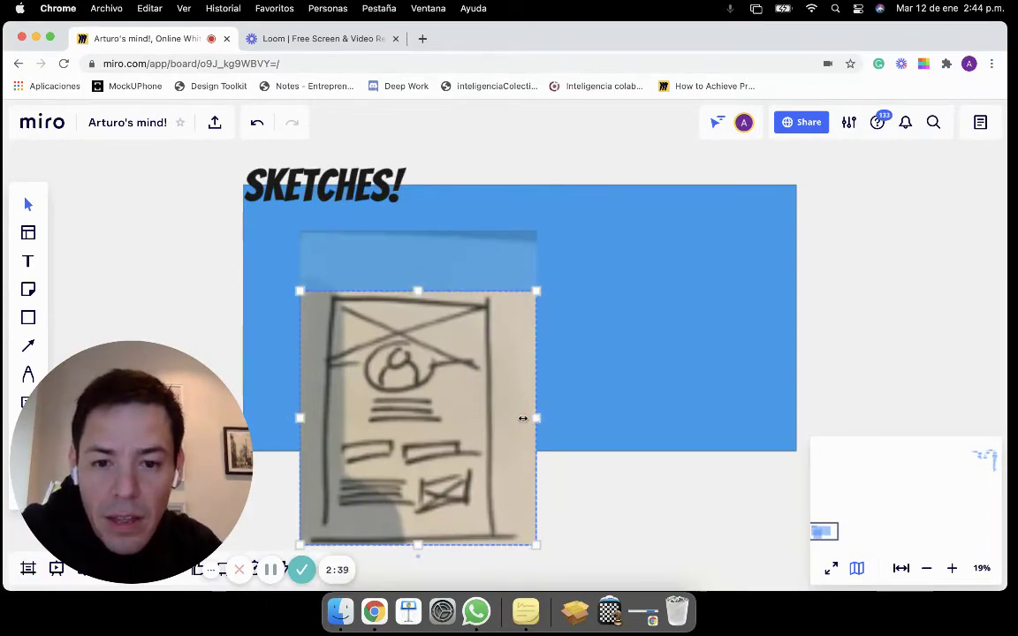
{"action": "left_click_drag", "start_coordinate": [523, 418], "coordinate": [495, 418]}
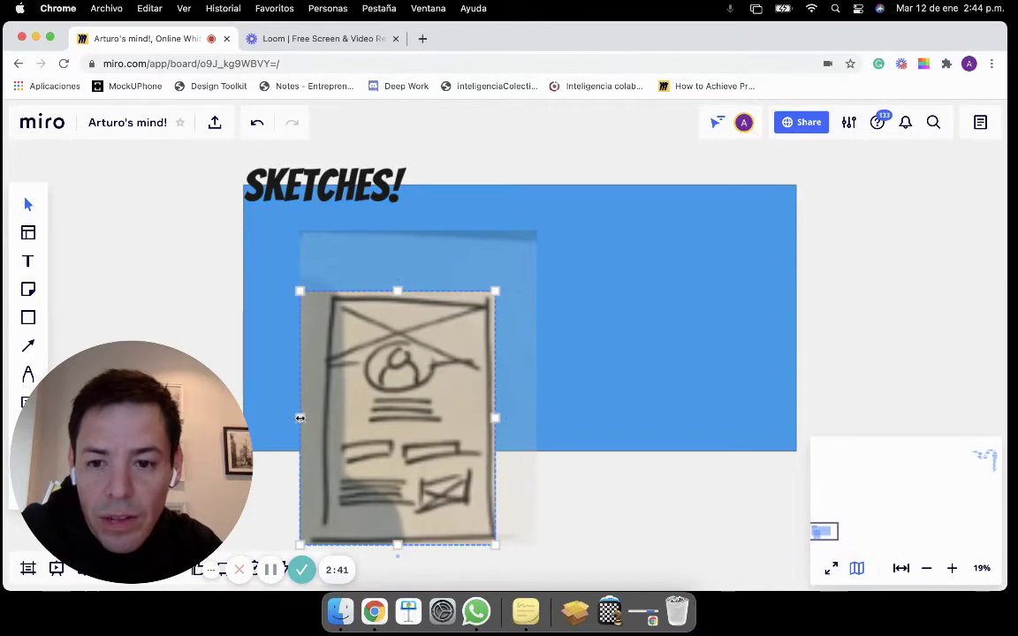
{"action": "left_click_drag", "start_coordinate": [299, 418], "coordinate": [319, 417]}
{"action": "left_click", "coordinate": [574, 506]}
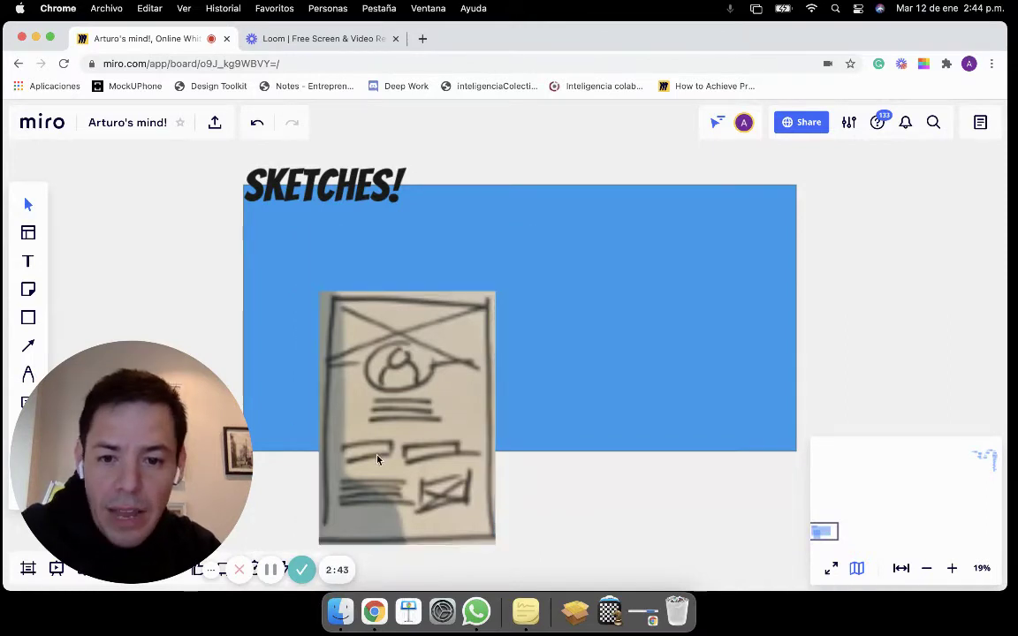
Shrink the cropped sketch photo into the upper left of the blue frame
{"action": "left_click", "coordinate": [489, 305]}
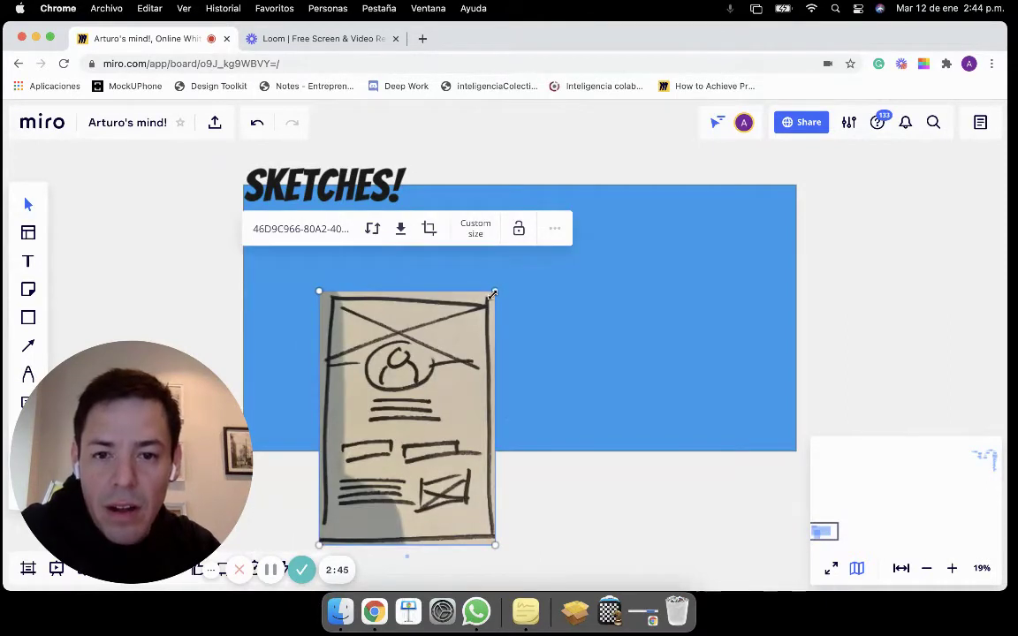
{"action": "mouse_move", "coordinate": [492, 295]}
{"action": "left_mouse_down"}
{"action": "mouse_move", "coordinate": [363, 475]}
{"action": "mouse_move", "coordinate": [305, 265]}
{"action": "mouse_move", "coordinate": [291, 278]}
{"action": "left_mouse_up"}
{"action": "scroll", "coordinate": [293, 278], "scroll_direction": "up", "scroll_amount": 5}
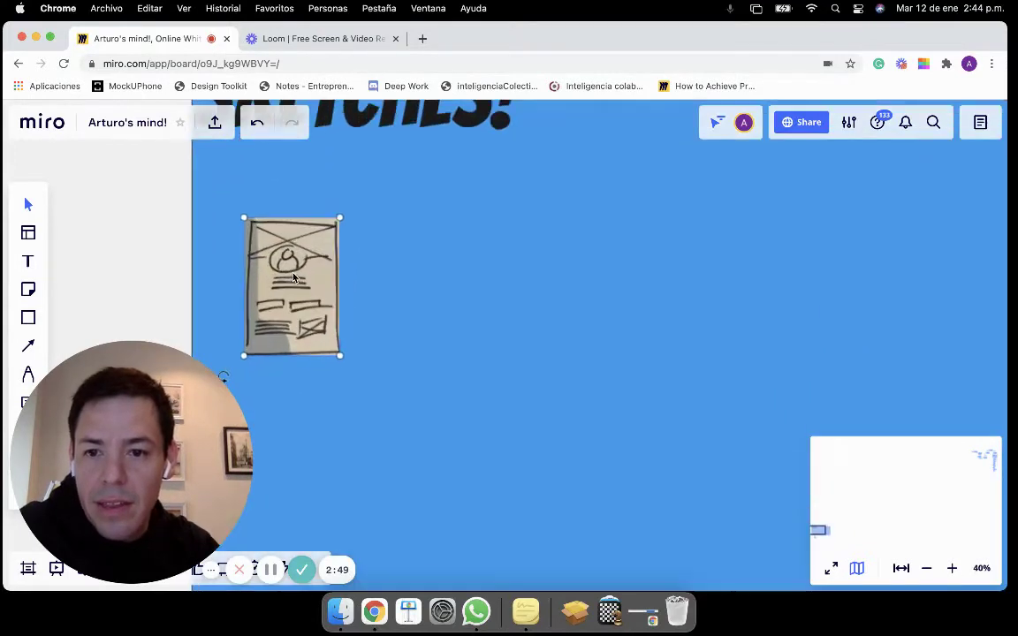
{"action": "scroll", "coordinate": [293, 277], "scroll_direction": "up", "scroll_amount": 5}
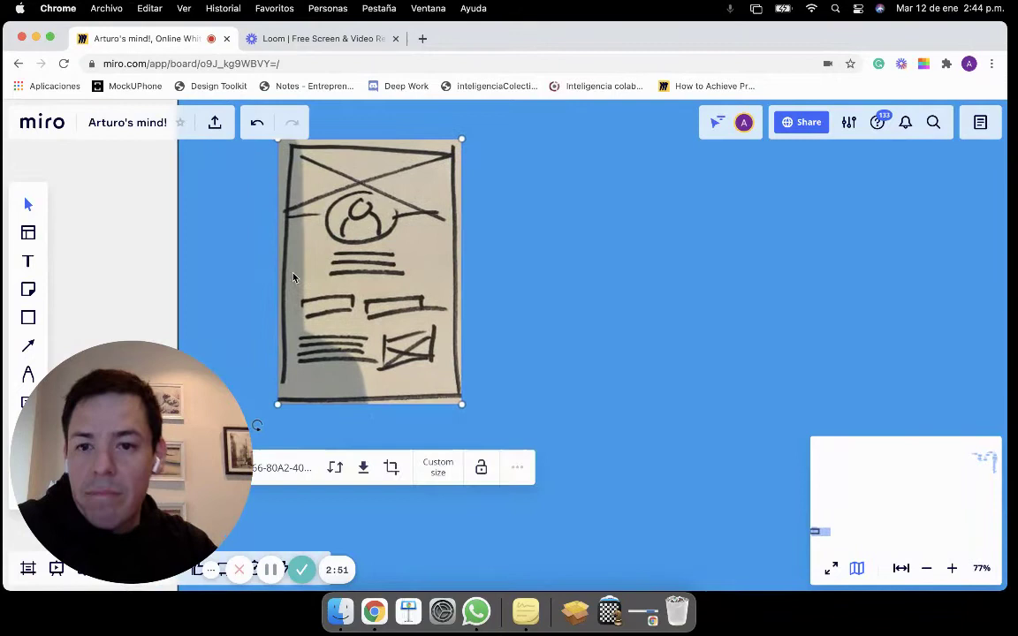
Draw a rectangle label beside the sketch's top reading 'cover and profile picture'
{"action": "left_click", "coordinate": [28, 319]}
{"action": "left_click", "coordinate": [72, 278]}
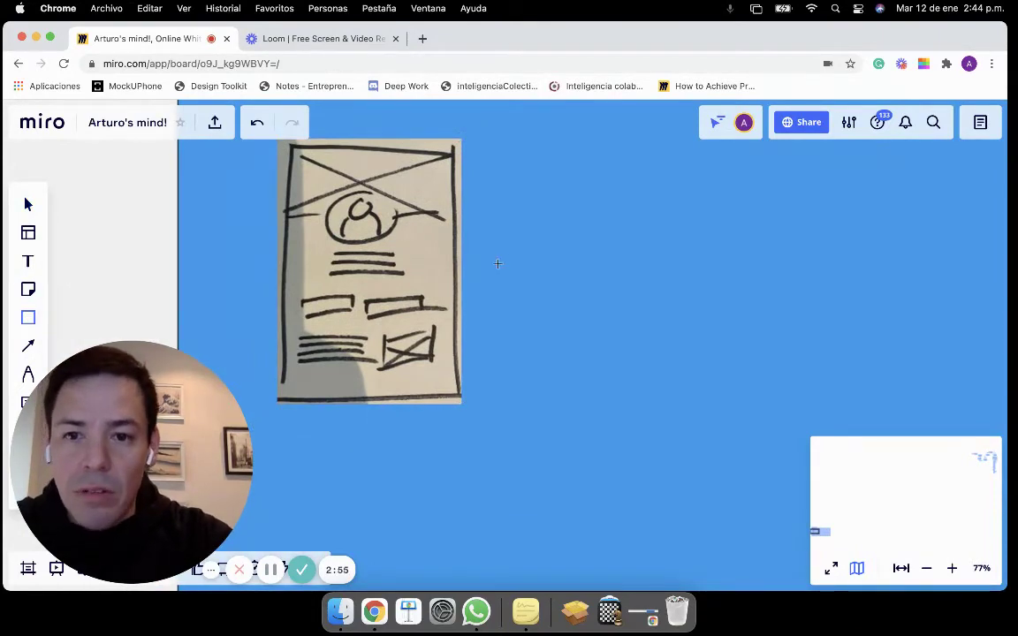
{"action": "left_click_drag", "start_coordinate": [452, 164], "coordinate": [562, 227]}
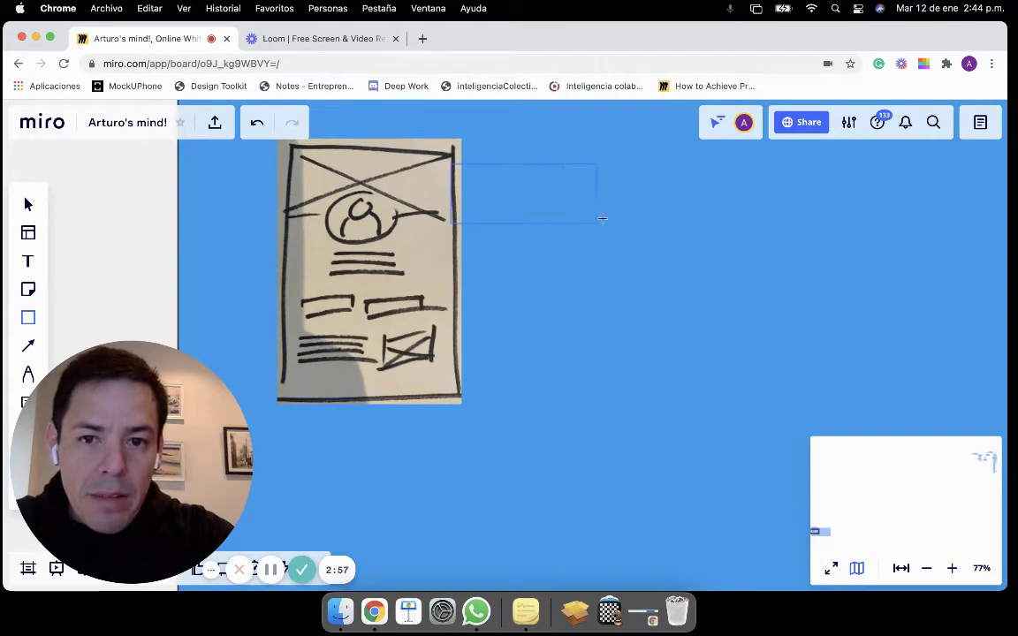
{"action": "left_click_drag", "start_coordinate": [616, 204], "coordinate": [616, 203]}
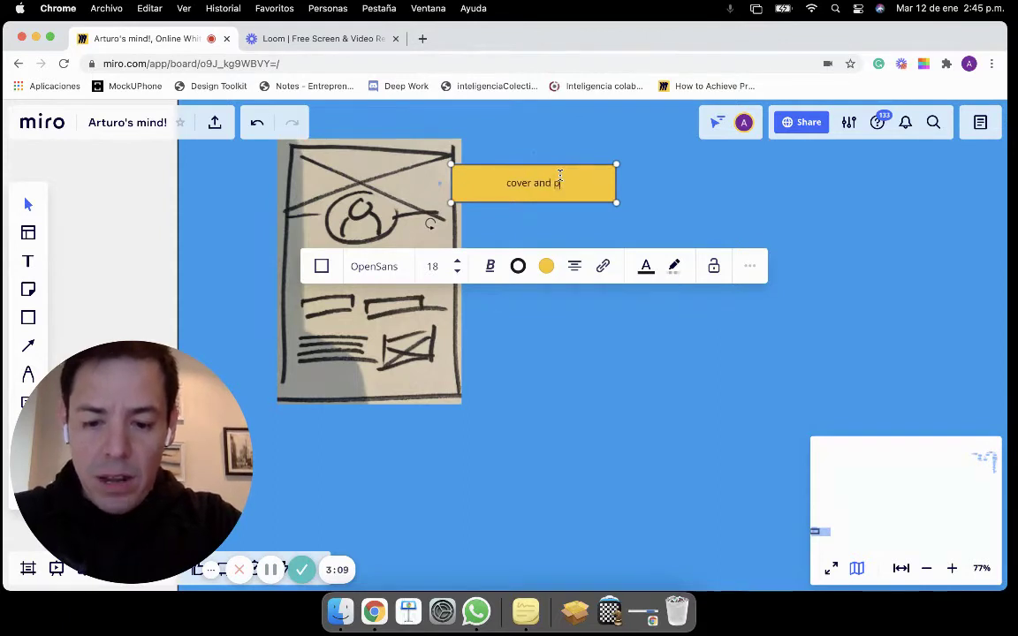
{"action": "type", "text": "rofile picture"}
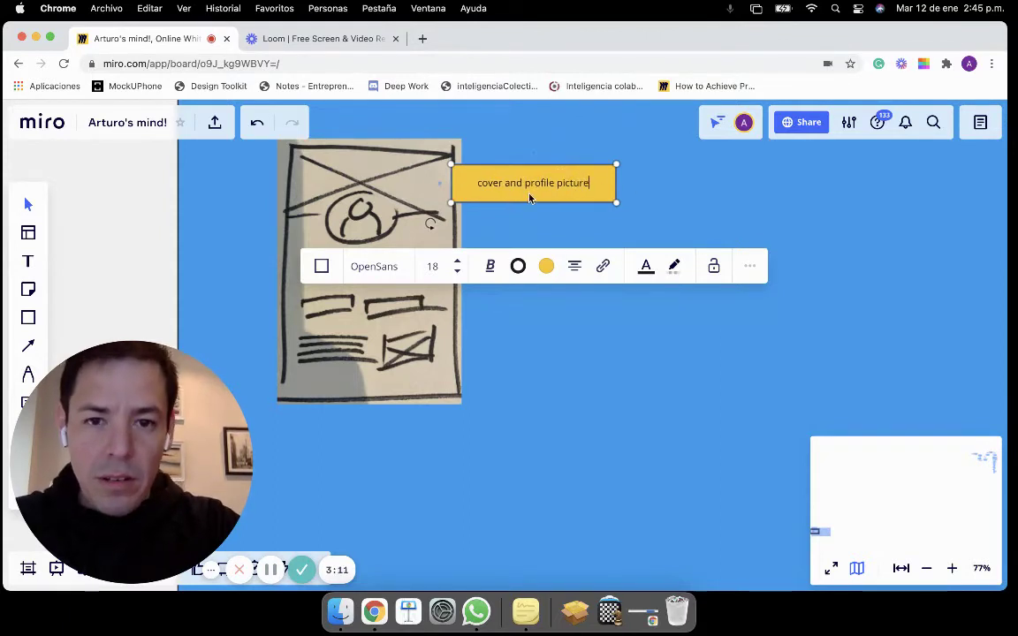
Make the label text bold and copy the label
{"action": "triple_click", "coordinate": [519, 184]}
{"action": "left_click", "coordinate": [492, 266]}
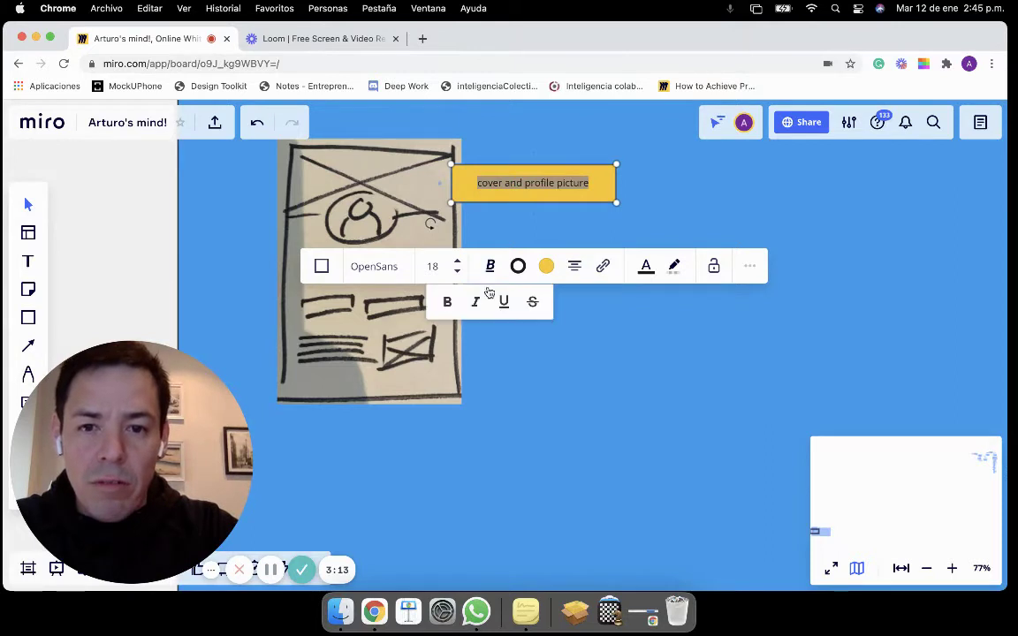
{"action": "left_click", "coordinate": [447, 300]}
{"action": "key", "text": "Escape"}
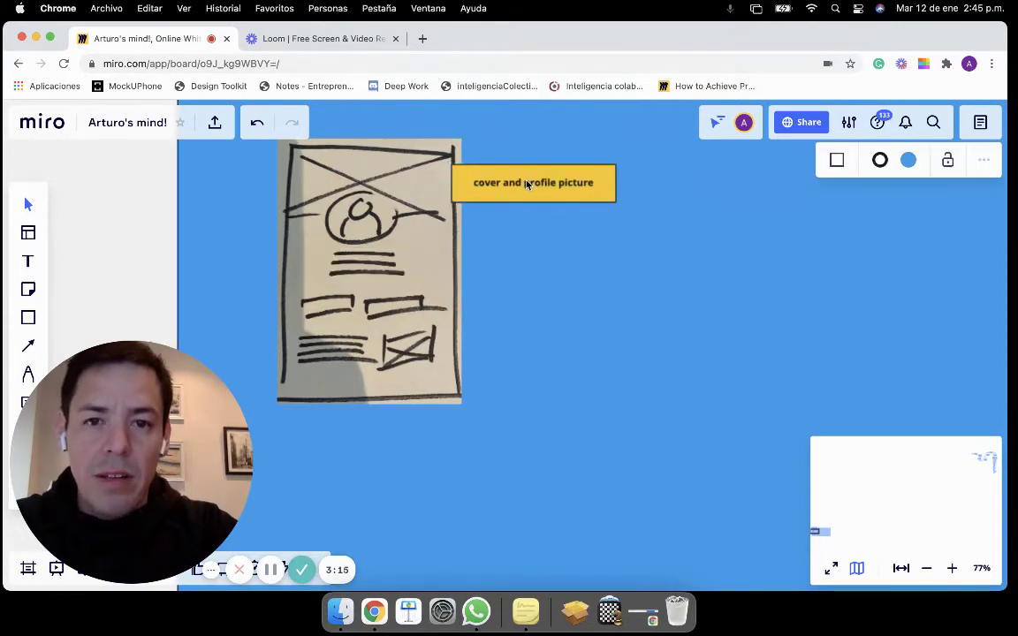
{"action": "key", "text": "super+c"}
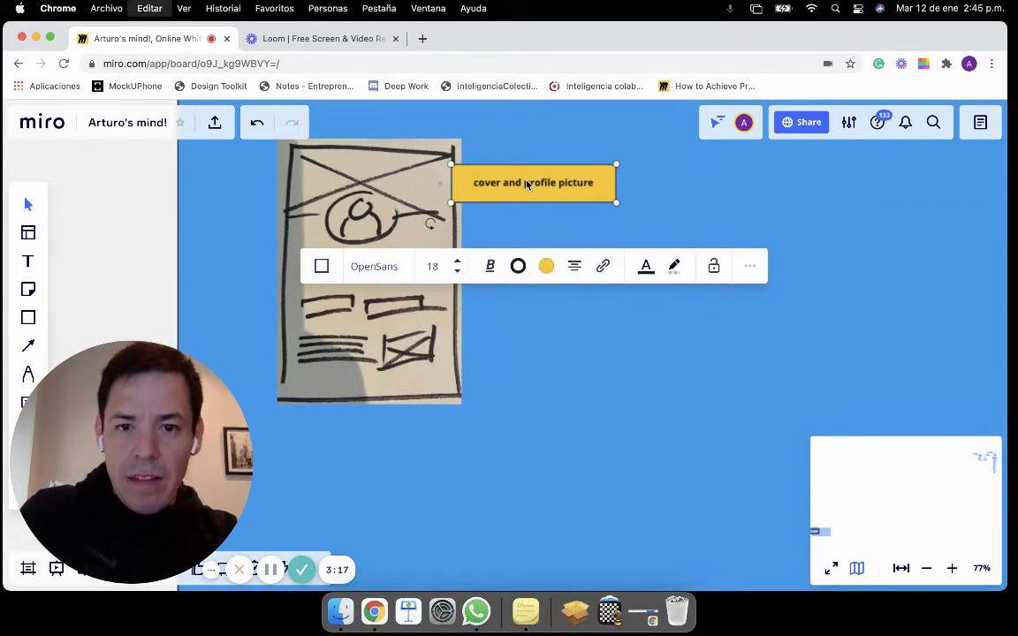
Paste a label copy below the sketch and retitle it 'Home page'
{"action": "key", "text": "super+v"}
{"action": "left_click_drag", "start_coordinate": [375, 425], "coordinate": [375, 452]}
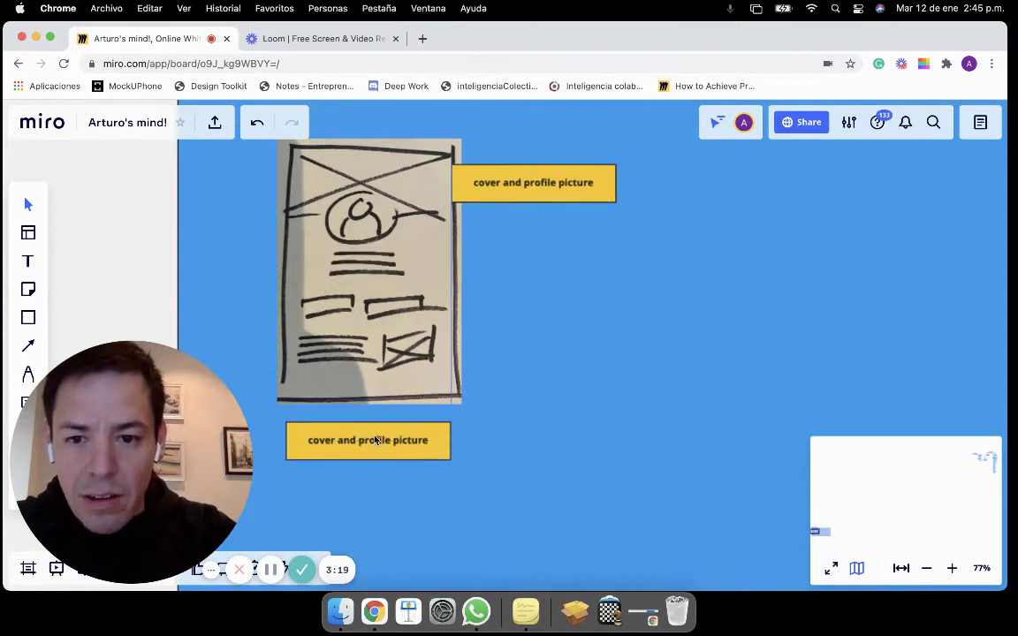
{"action": "double_click", "coordinate": [375, 435]}
{"action": "type", "text": "Home page"}
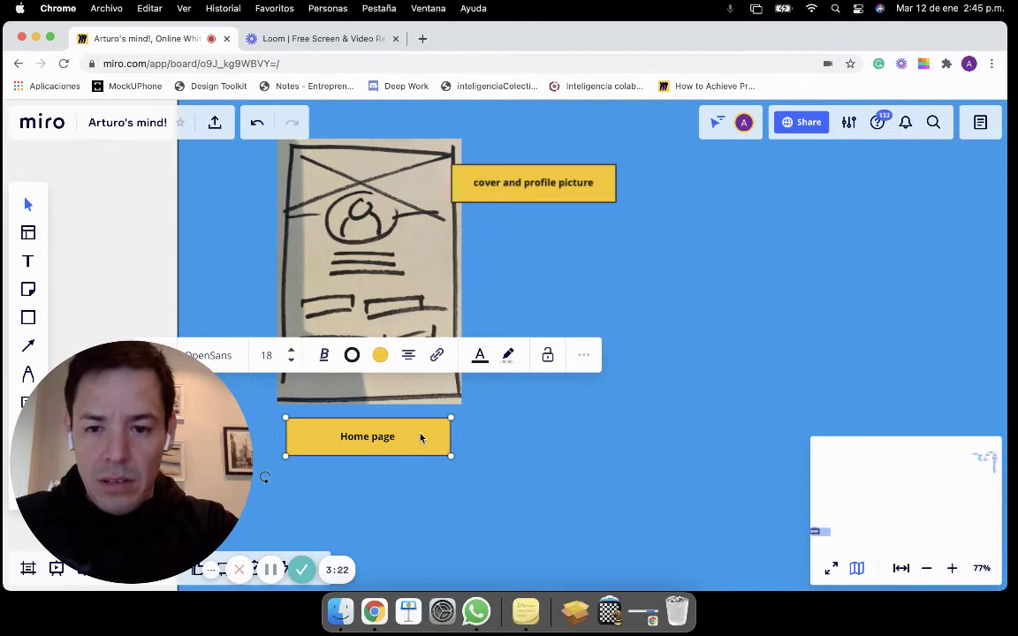
{"action": "key", "text": "Escape"}
Paste another copy, retitle it 'short bio', shrink it, and place it beside the wireframe's bio lines
{"action": "key", "text": "super+v"}
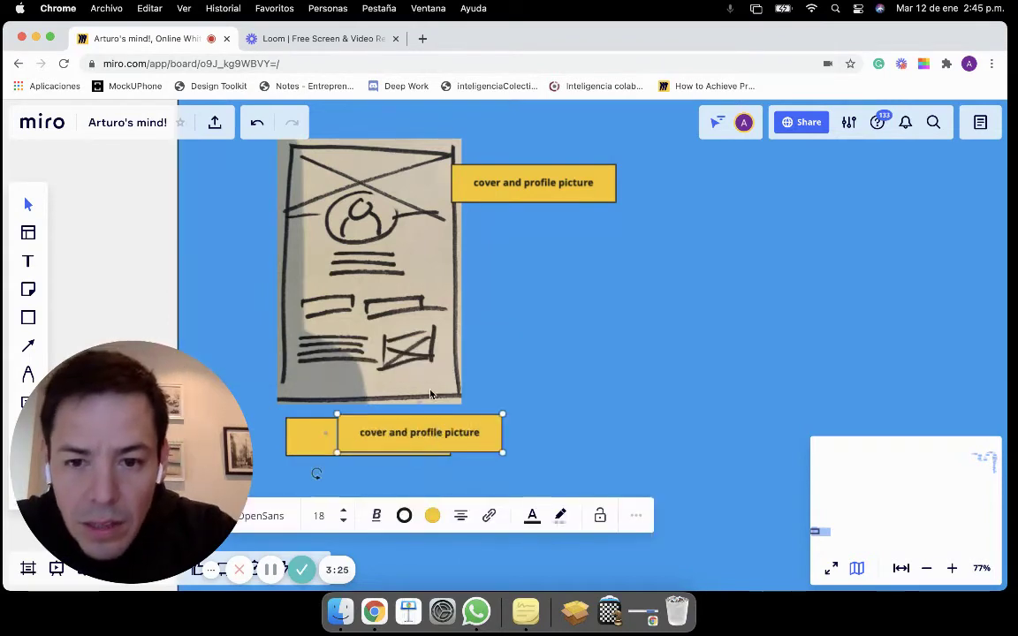
{"action": "mouse_move", "coordinate": [437, 435]}
{"action": "left_mouse_down"}
{"action": "mouse_move", "coordinate": [414, 348]}
{"action": "mouse_move", "coordinate": [258, 338]}
{"action": "left_mouse_up"}
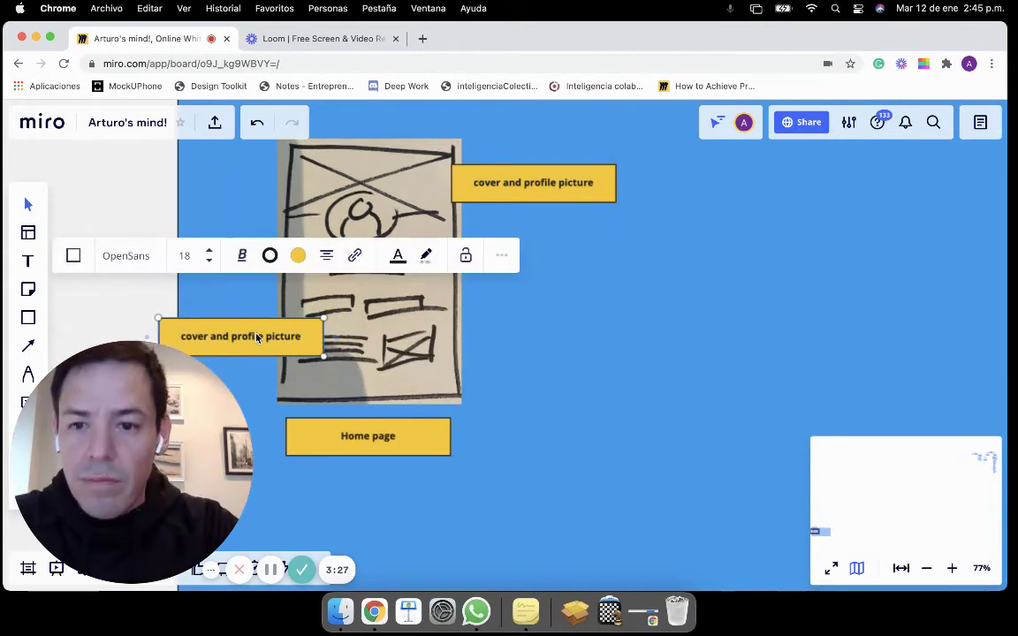
{"action": "double_click", "coordinate": [256, 337]}
{"action": "type", "text": "so"}
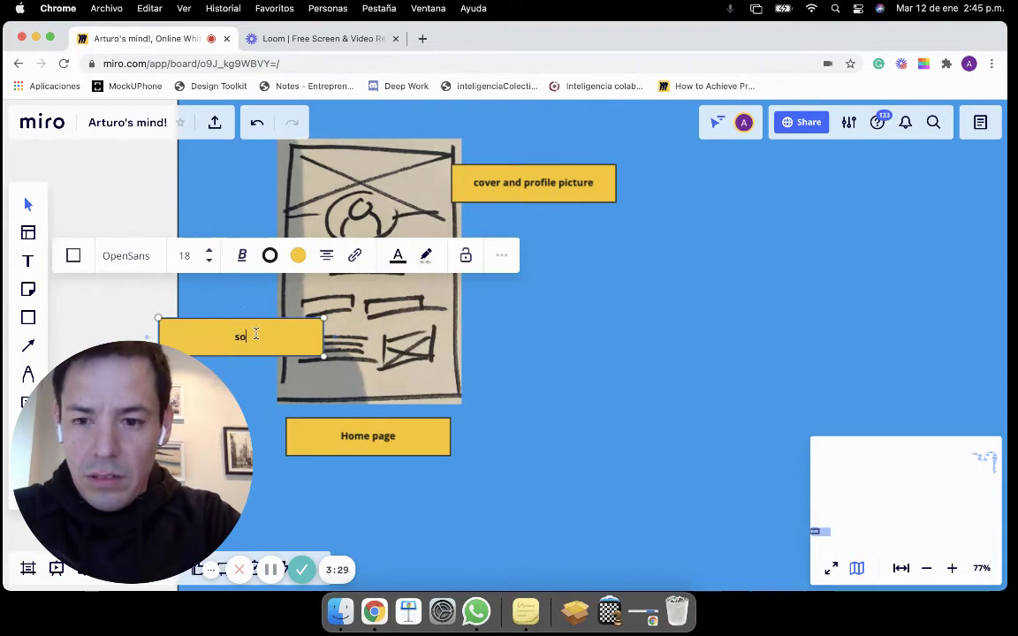
{"action": "key", "text": "BackSpace"}
{"action": "type", "text": "hort bio"}
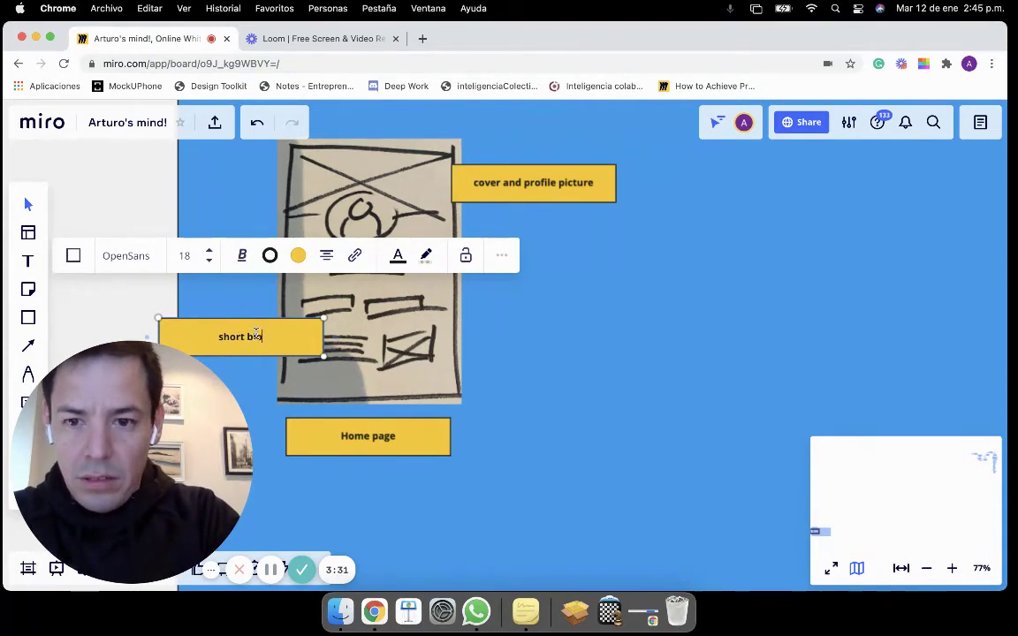
{"action": "left_click_drag", "start_coordinate": [323, 357], "coordinate": [295, 355]}
{"action": "left_click", "coordinate": [130, 302]}
{"action": "left_click", "coordinate": [138, 283]}
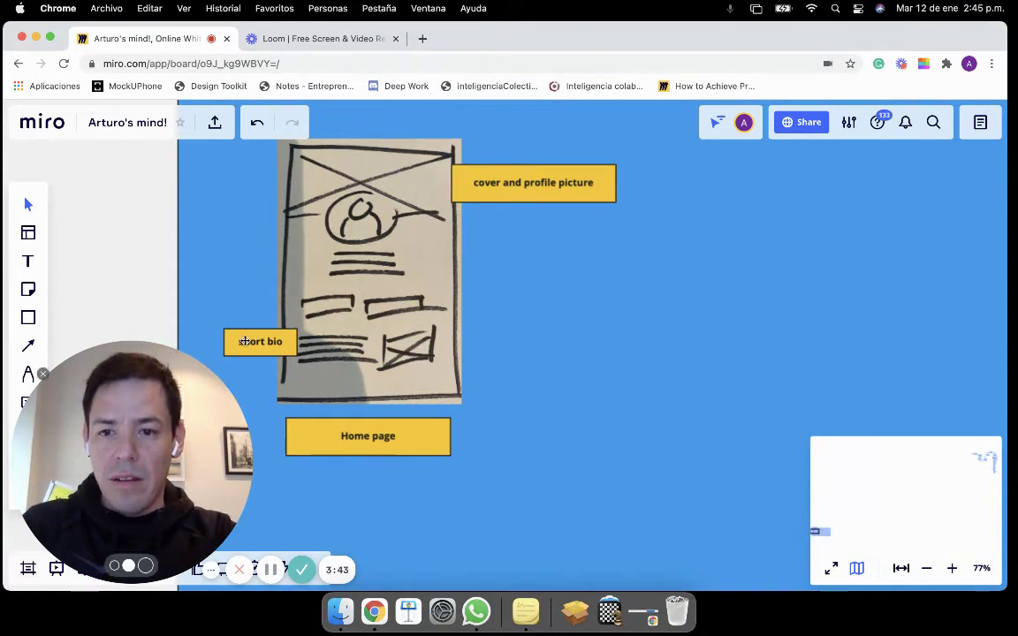
Paste another label copy, fill it teal, and retitle it 'mail'
{"action": "key", "text": "super+v"}
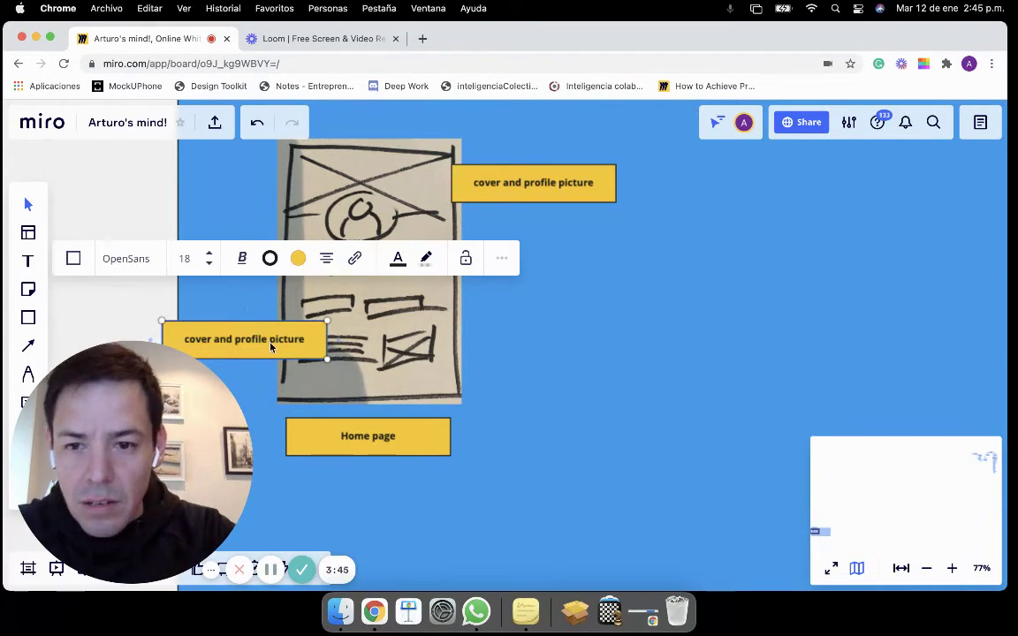
{"action": "left_click_drag", "start_coordinate": [270, 348], "coordinate": [522, 324]}
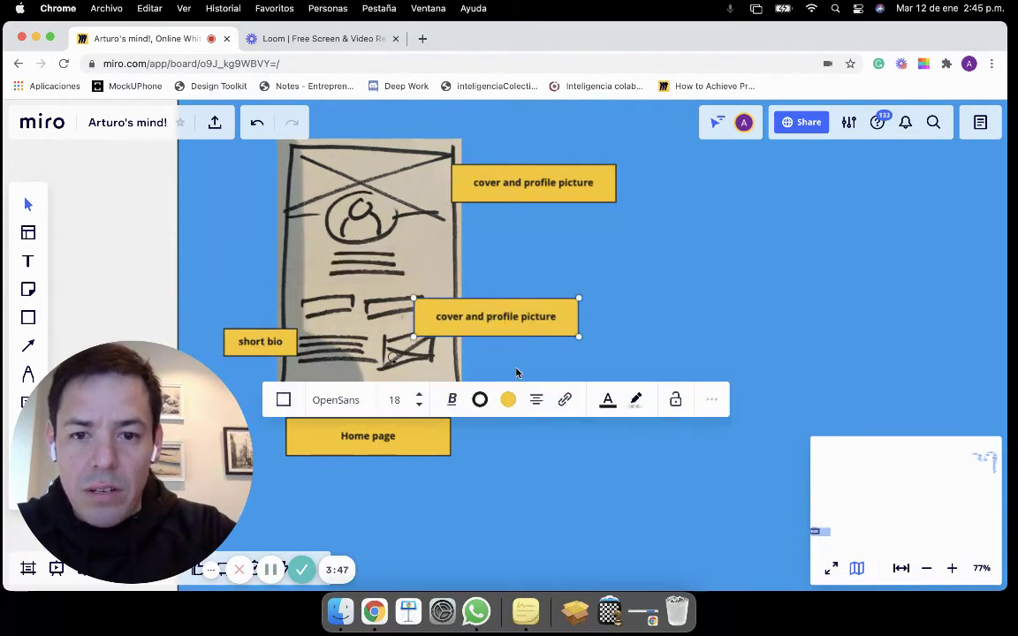
{"action": "left_click", "coordinate": [508, 399]}
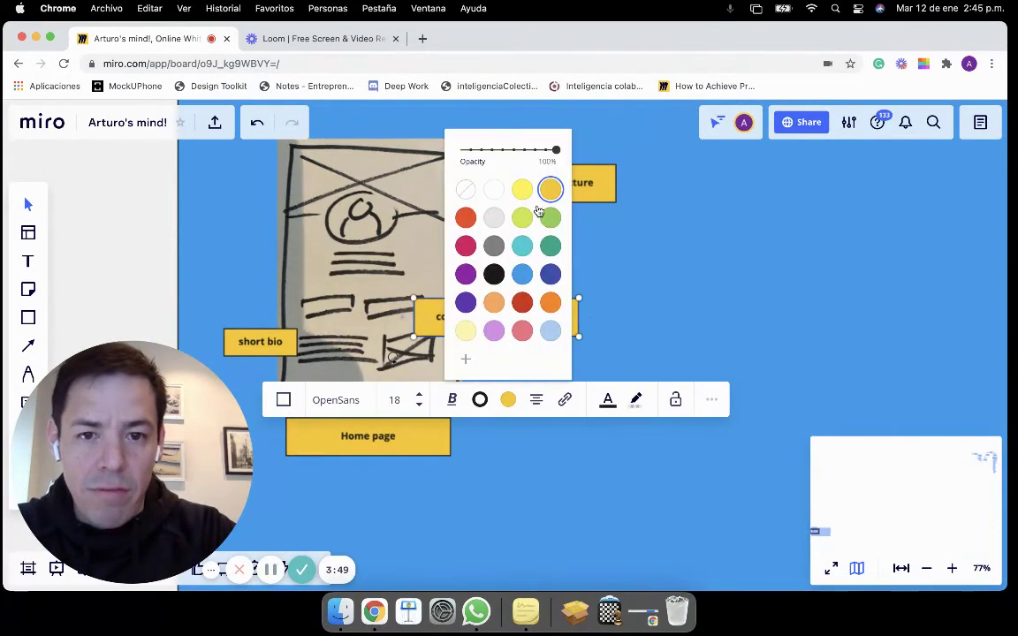
{"action": "left_click", "coordinate": [522, 246]}
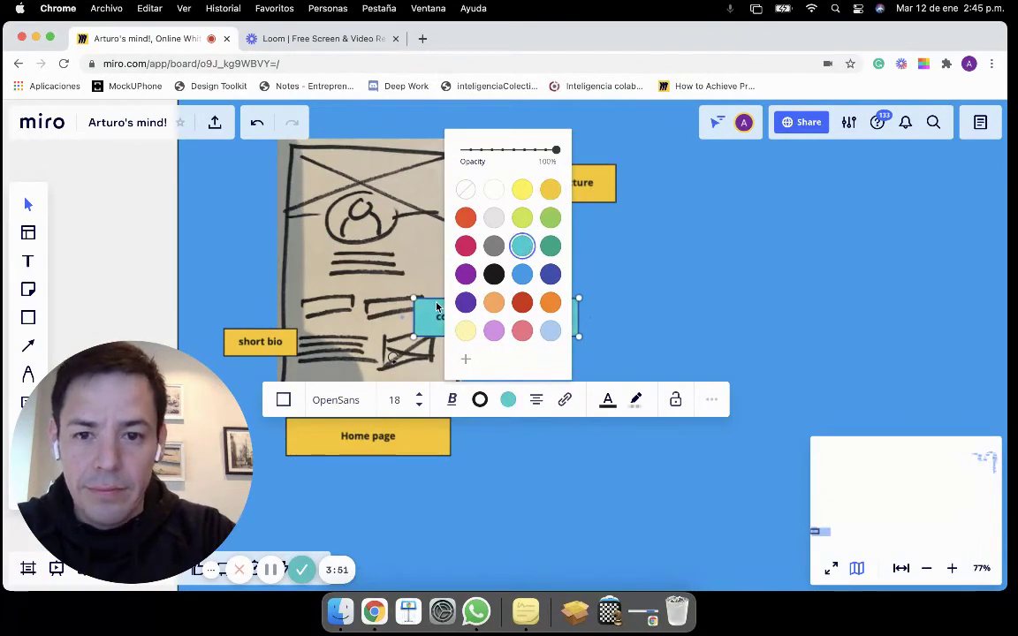
{"action": "left_click", "coordinate": [449, 324]}
{"action": "double_click", "coordinate": [450, 323]}
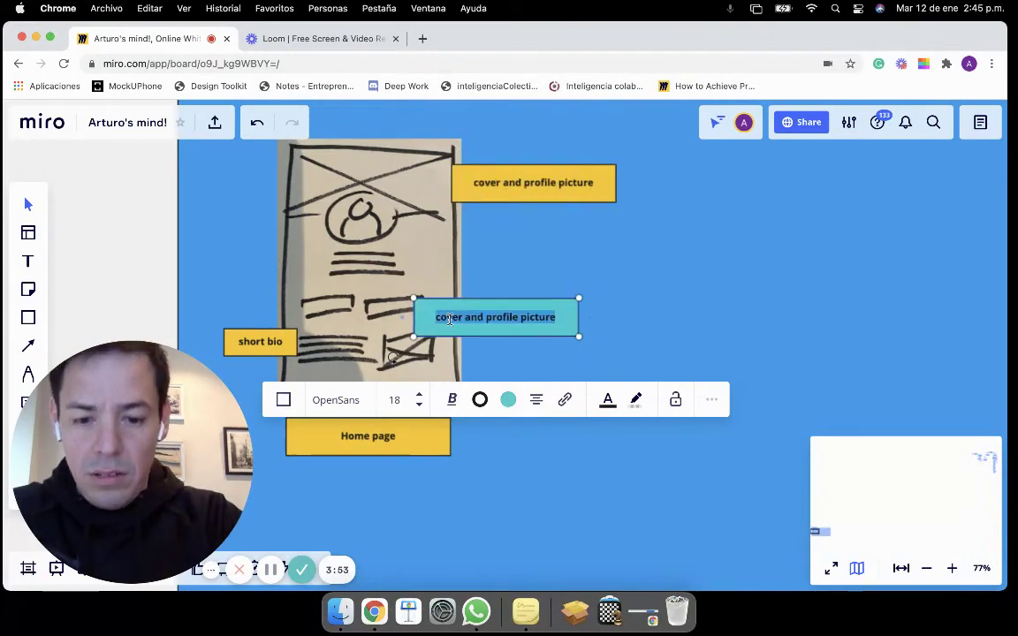
{"action": "type", "text": "mail"}
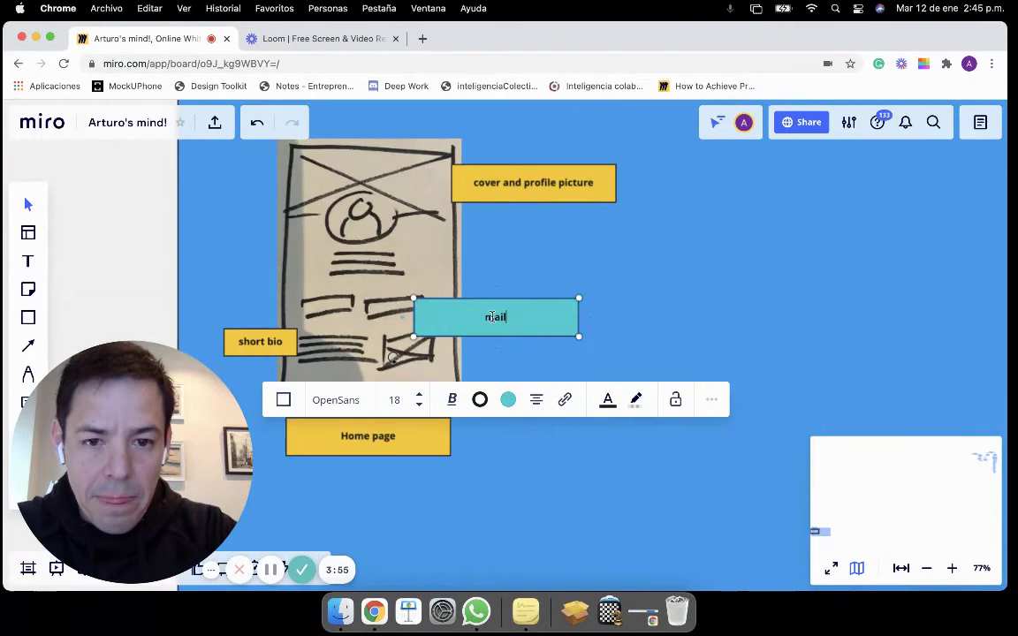
Shrink the mail tag and duplicate it onto the left contact line as the phone tag
{"action": "left_click_drag", "start_coordinate": [579, 336], "coordinate": [396, 308]}
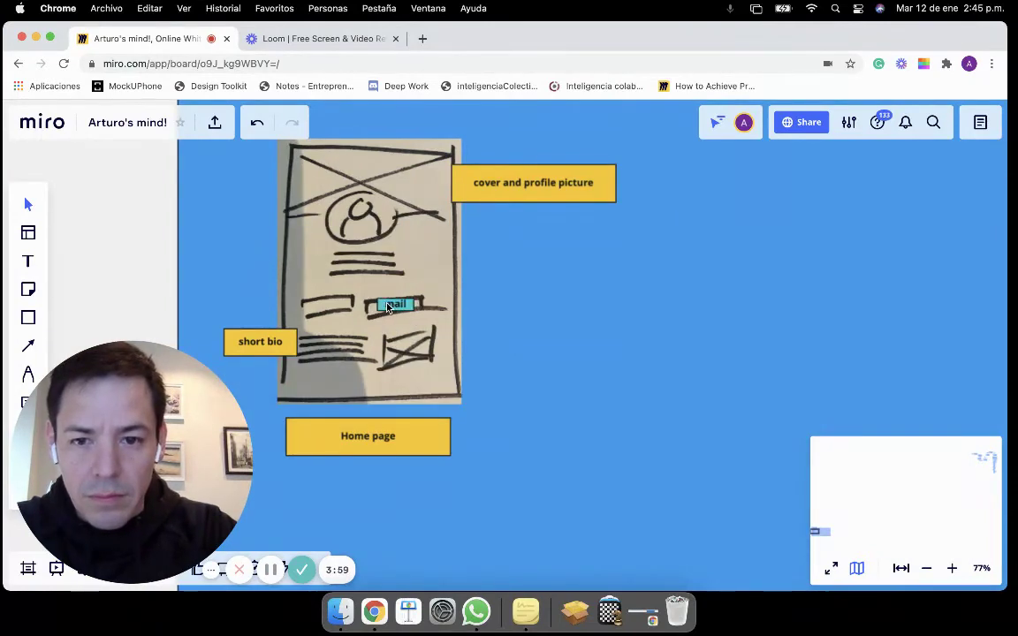
{"action": "left_click", "coordinate": [388, 308]}
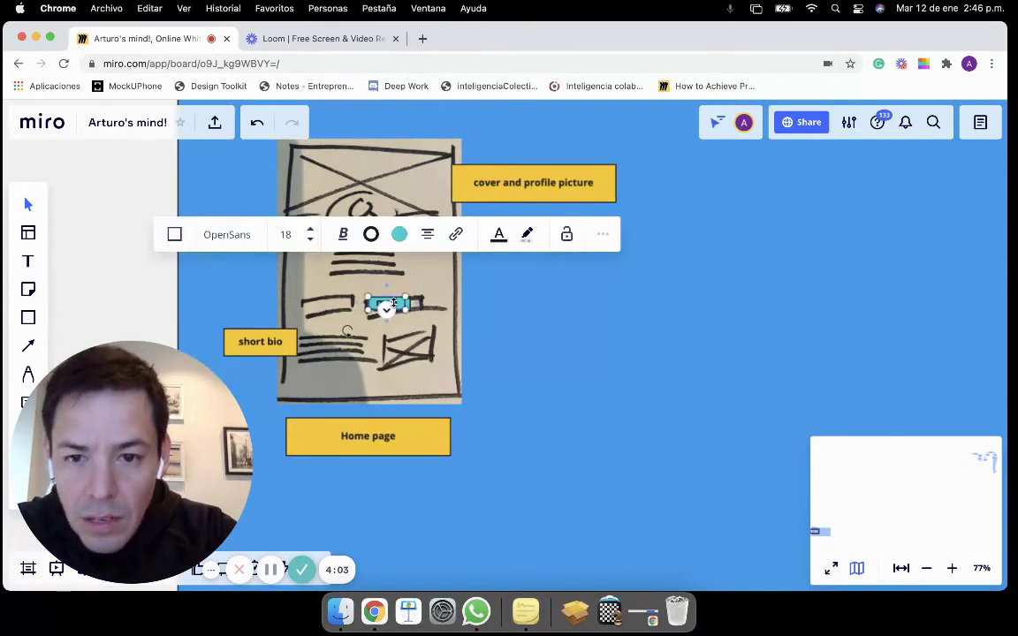
{"action": "left_click_drag", "start_coordinate": [394, 303], "coordinate": [327, 308]}
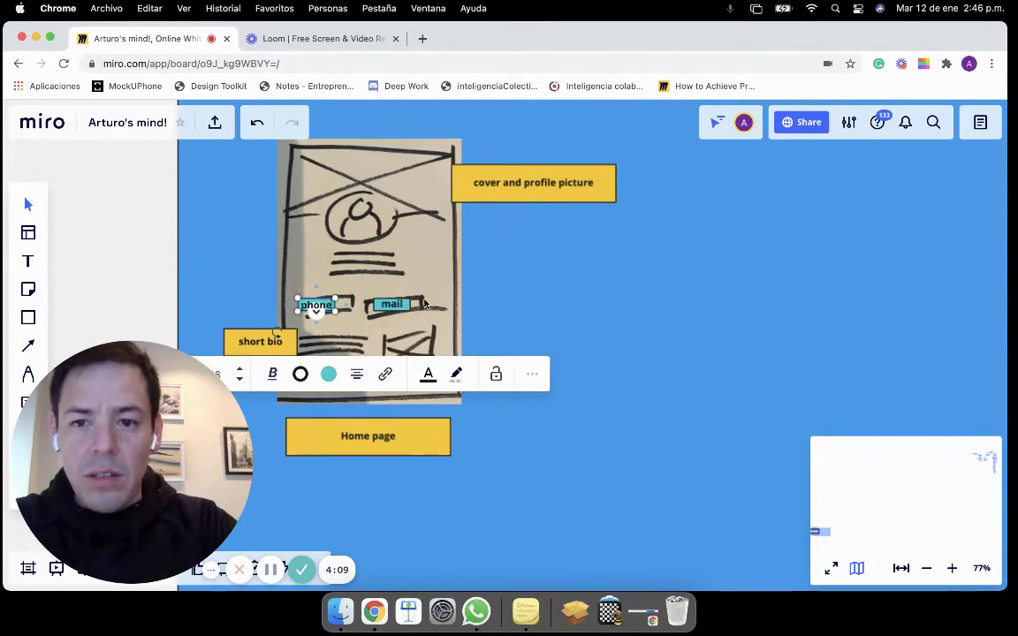
{"action": "left_click", "coordinate": [525, 294]}
Fit a new frame named 'Arturo's Sketch' tightly around the annotated sketch, then toggle its visibility off and on
{"action": "scroll", "coordinate": [525, 294], "scroll_direction": "down", "scroll_amount": 5}
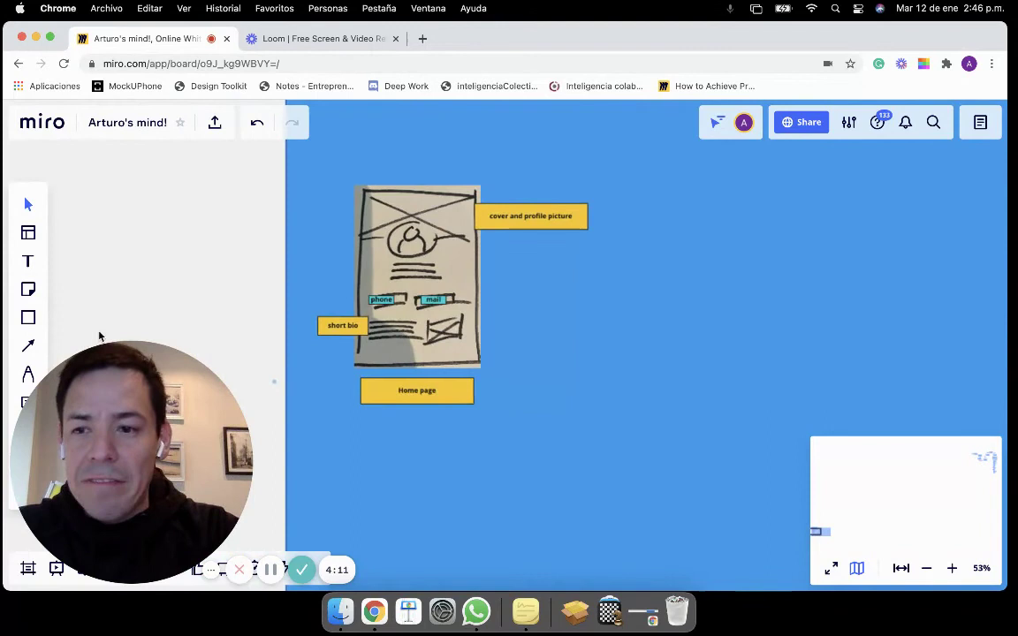
{"action": "left_click_drag", "start_coordinate": [151, 420], "coordinate": [900, 296]}
{"action": "left_click", "coordinate": [27, 568]}
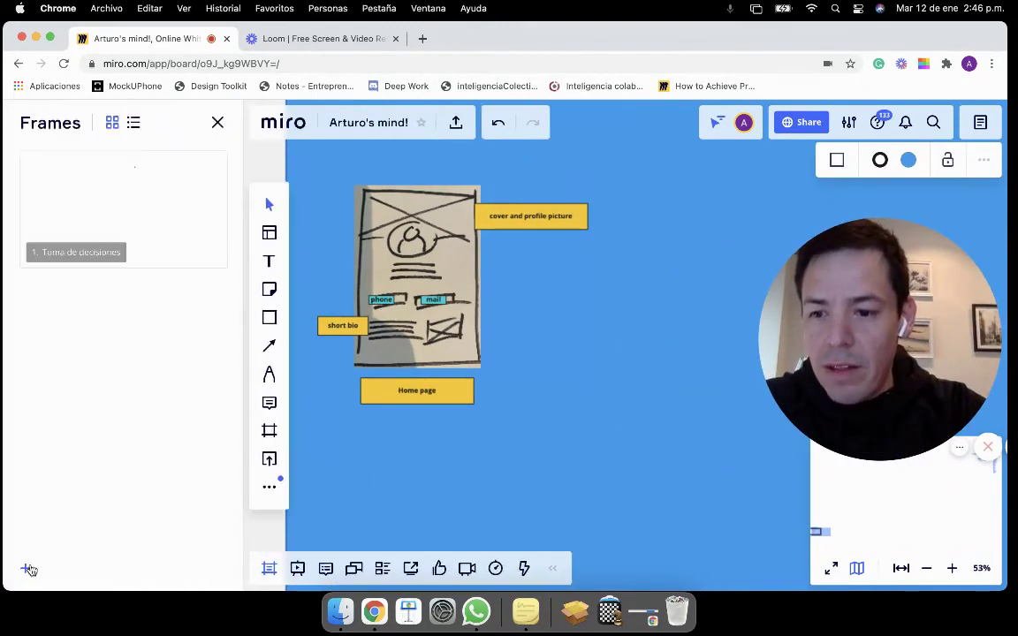
{"action": "left_click", "coordinate": [268, 430]}
{"action": "left_click", "coordinate": [320, 390]}
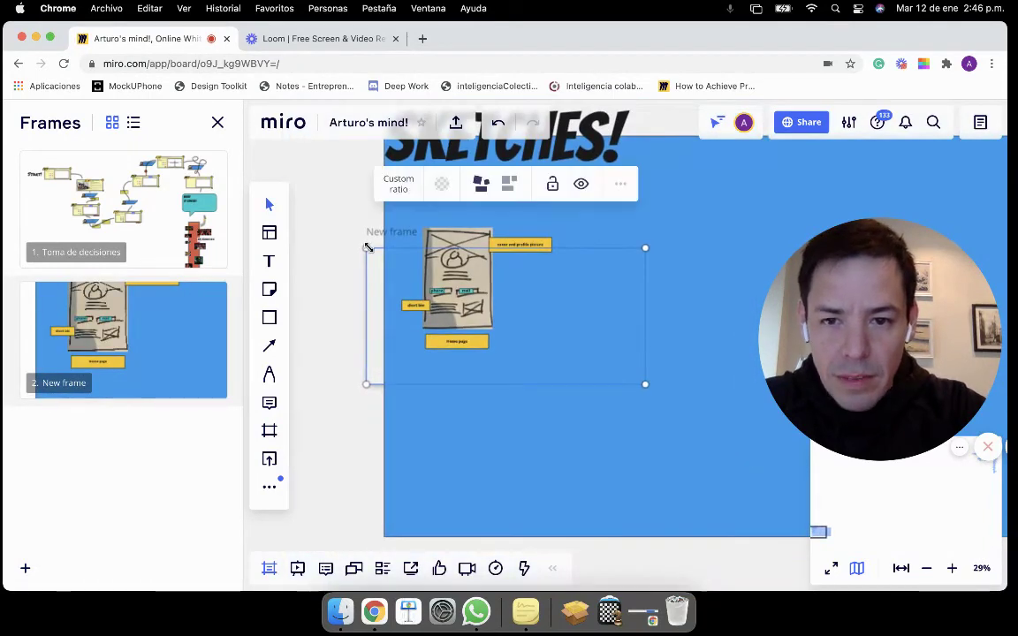
{"action": "left_click_drag", "start_coordinate": [368, 248], "coordinate": [416, 221]}
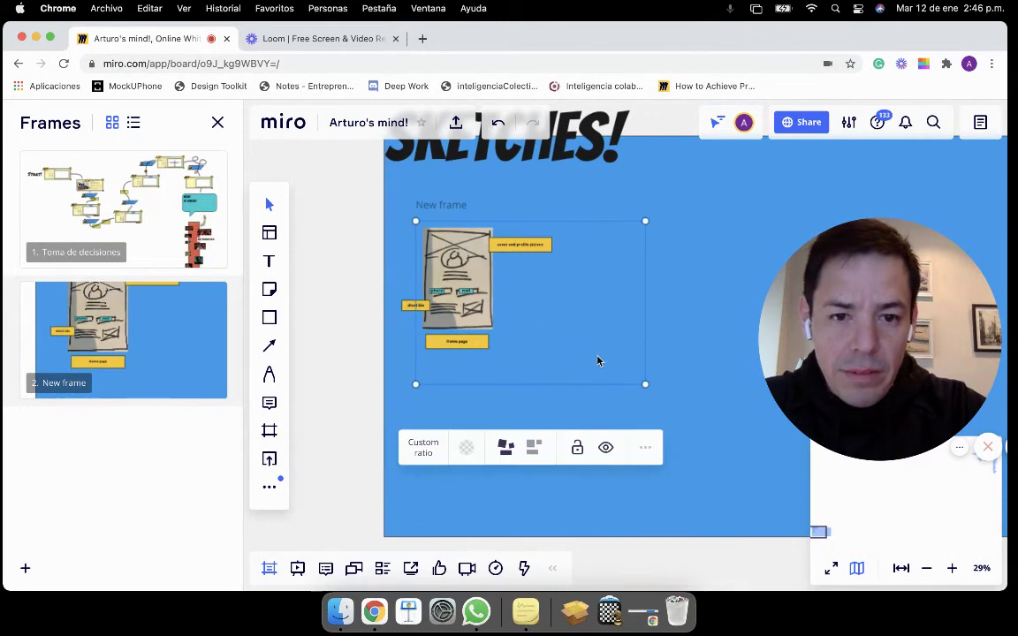
{"action": "left_click_drag", "start_coordinate": [624, 384], "coordinate": [550, 376]}
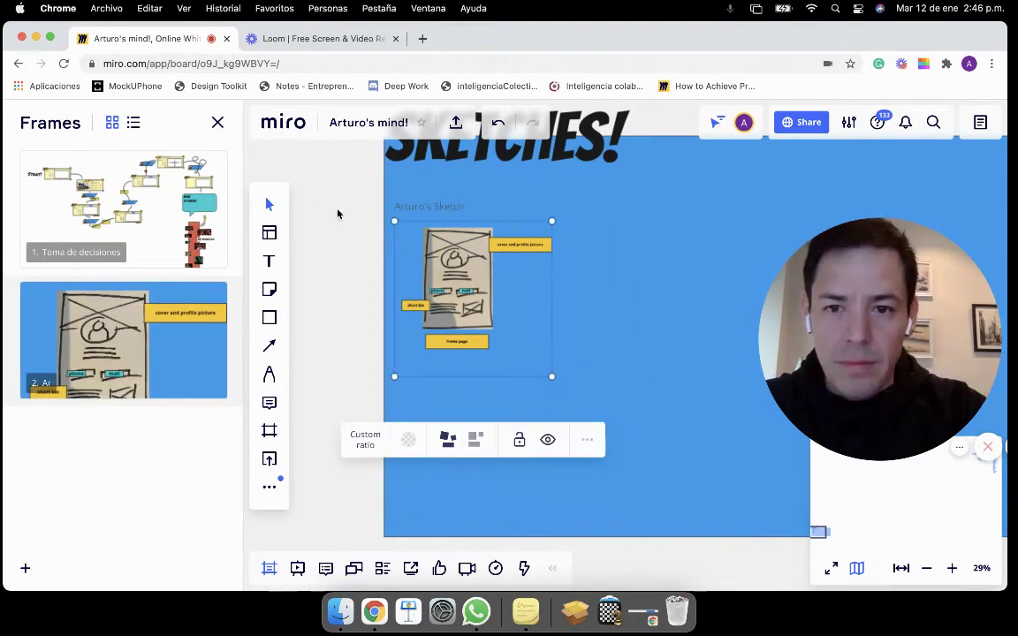
{"action": "left_click", "coordinate": [208, 300]}
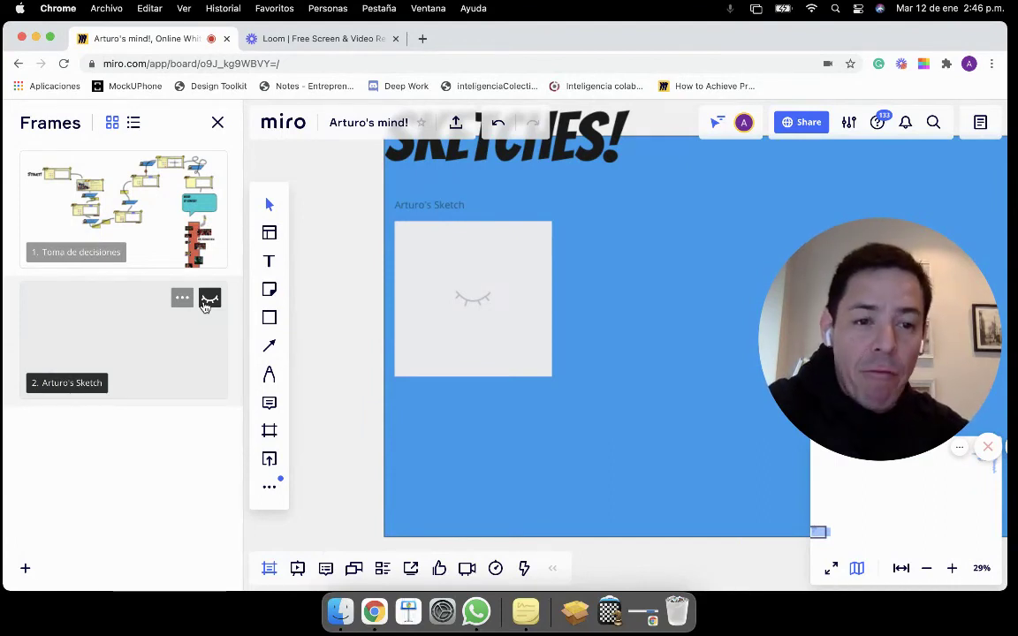
{"action": "left_click", "coordinate": [206, 302]}
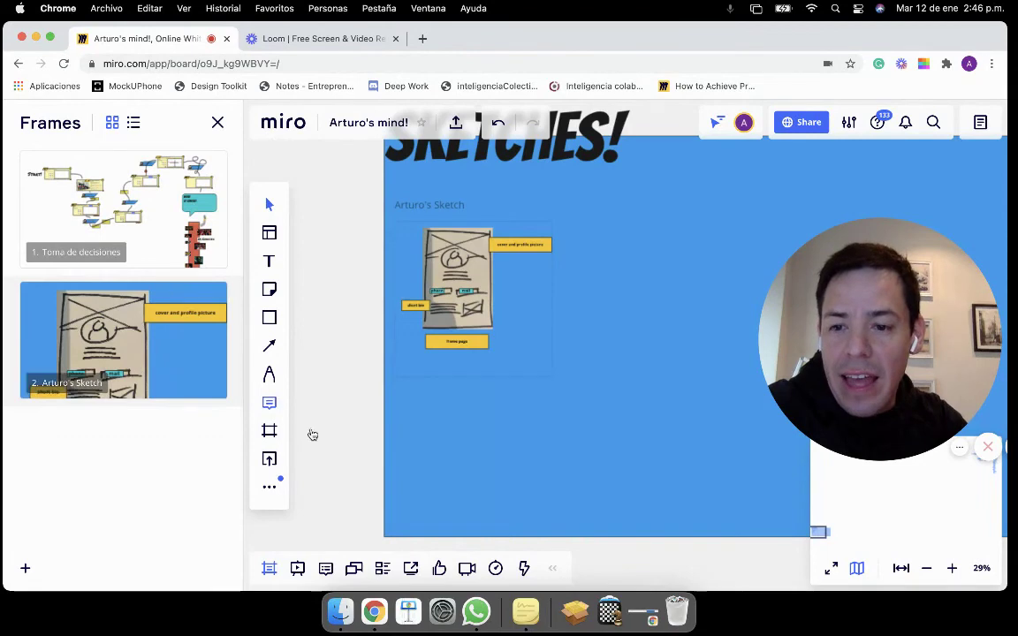
Start a full-screen presentation of the board's frames, showing the Arturo's Sketch frame
{"action": "left_click", "coordinate": [299, 568]}
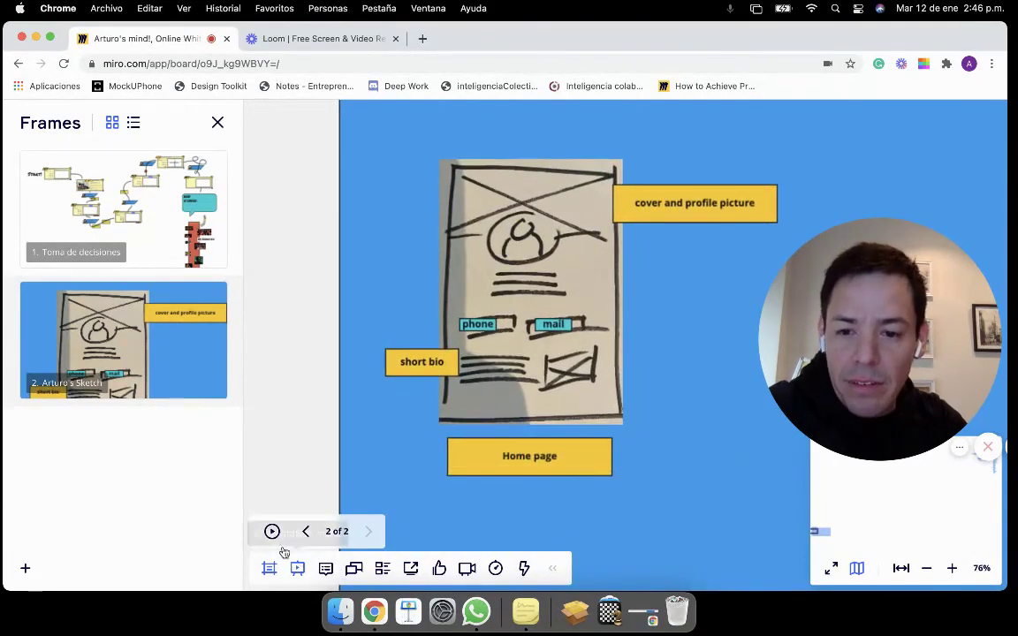
{"action": "left_click", "coordinate": [273, 531]}
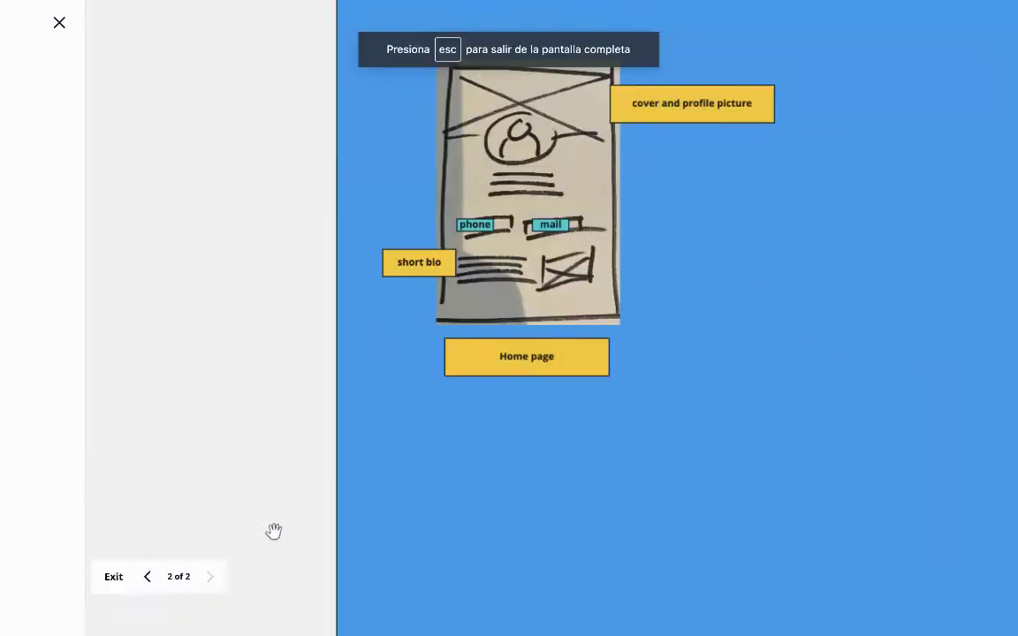